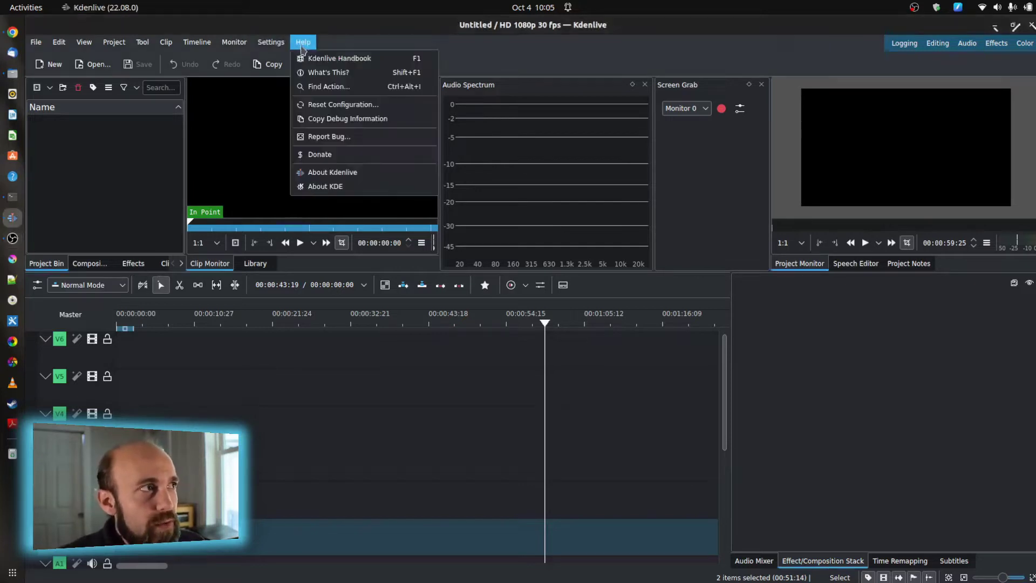
Step: Confirm in the About Kdenlive information that the version is 22.08.0, then close it
{"action": "left_click", "coordinate": [359, 172]}
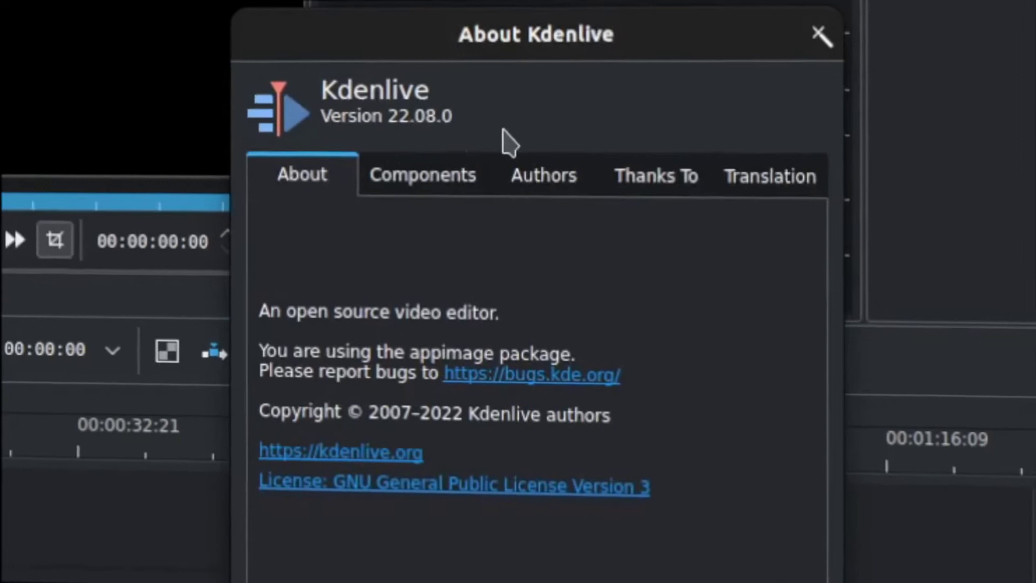
{"action": "left_click", "coordinate": [804, 31]}
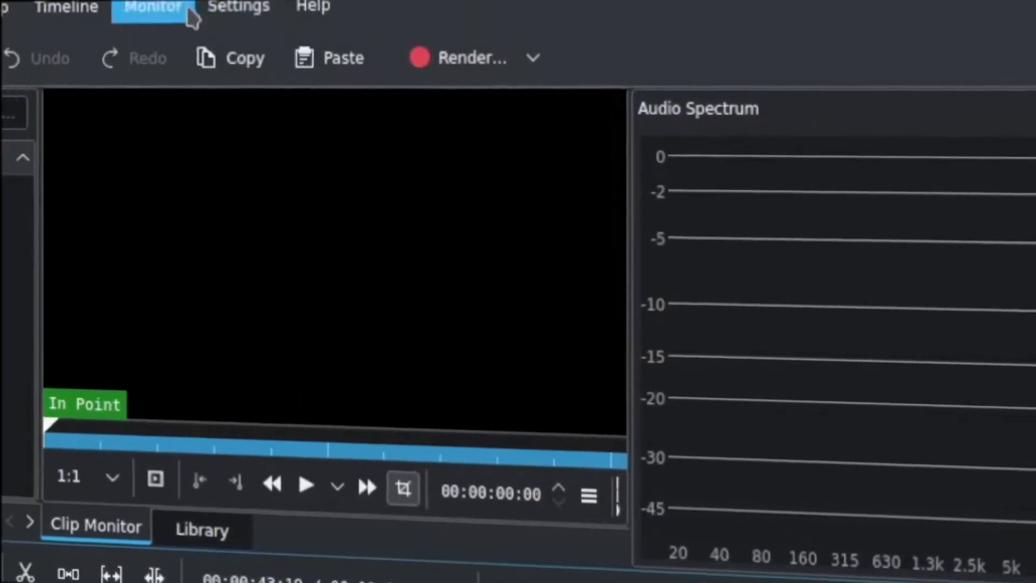
{"action": "left_click", "coordinate": [232, 6]}
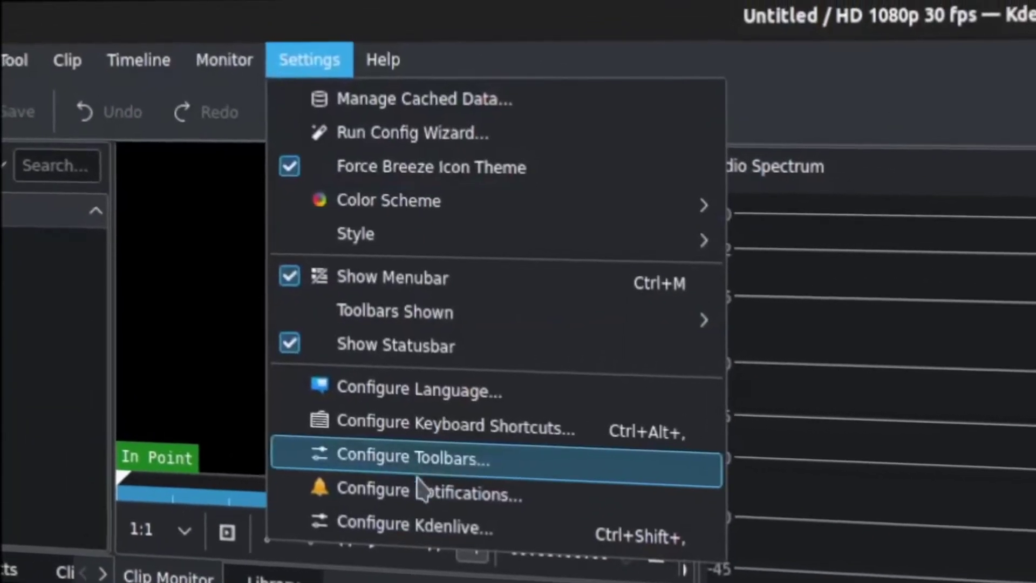
{"action": "left_click", "coordinate": [434, 531]}
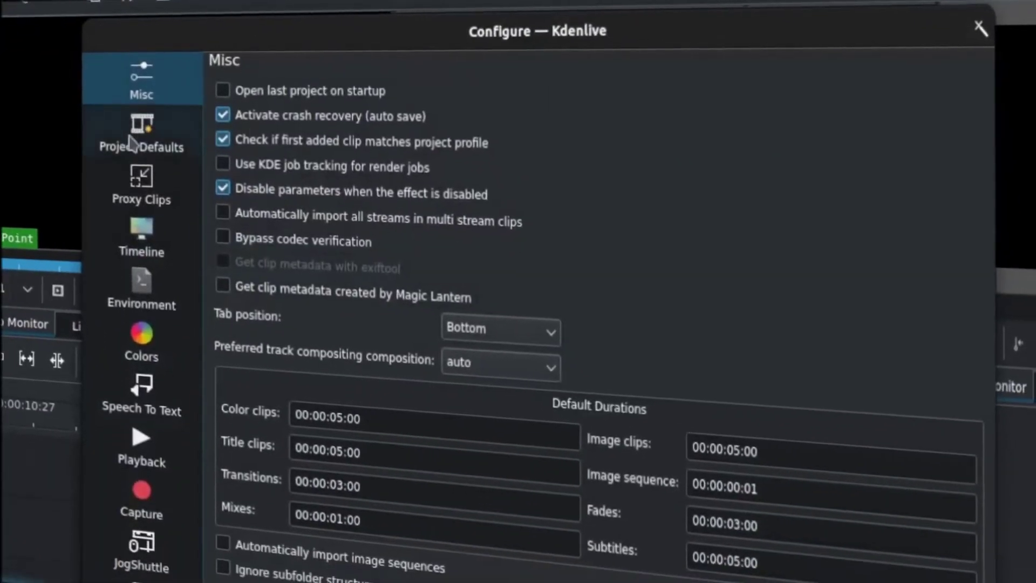
{"action": "left_click", "coordinate": [129, 134]}
{"action": "left_click", "coordinate": [360, 209]}
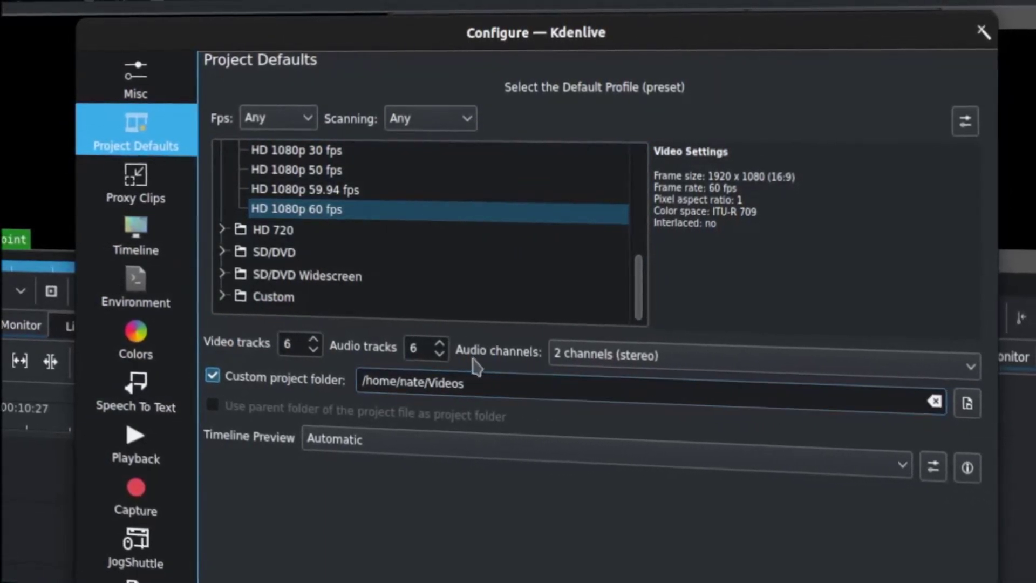
{"action": "left_click", "coordinate": [426, 349]}
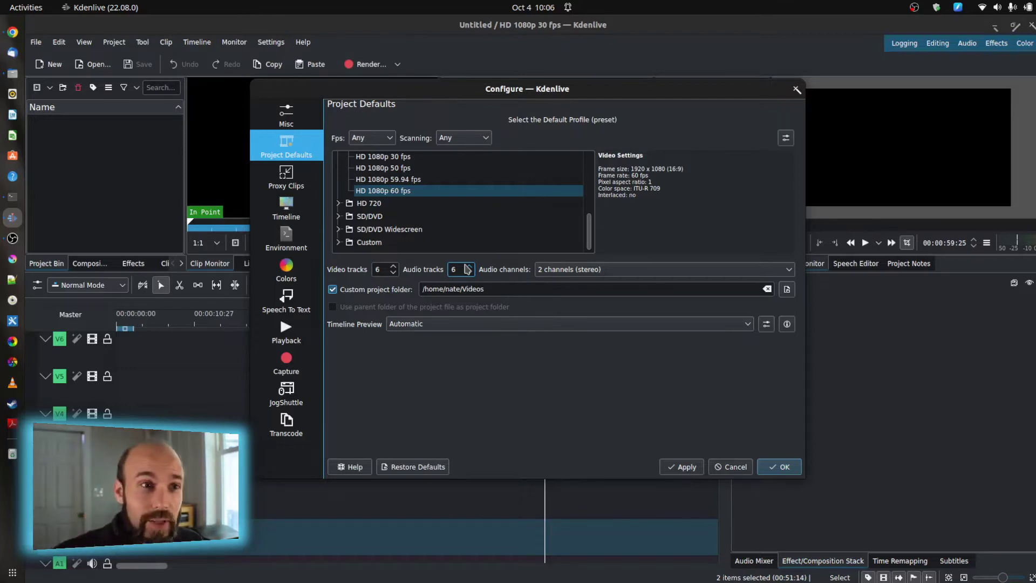
{"action": "left_click", "coordinate": [744, 468]}
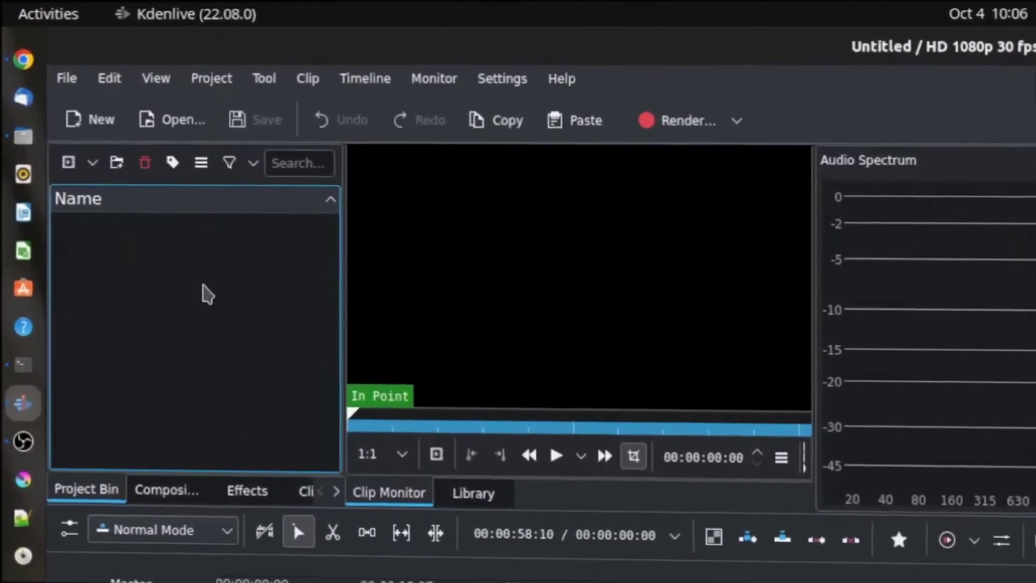
Step: Create a bin folder named Sounds
{"action": "right_click", "coordinate": [203, 286]}
{"action": "left_click", "coordinate": [223, 303]}
{"action": "type", "text": "S"}
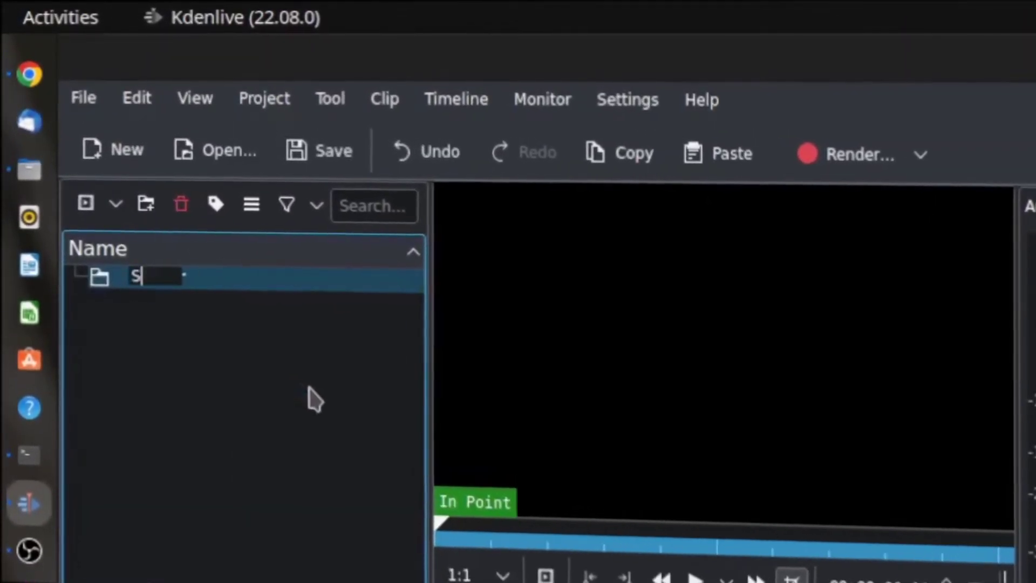
{"action": "type", "text": "ounds"}
{"action": "key", "text": "Return"}
Step: Create an Images folder and move it out of Sounds to the bin's top level
{"action": "right_click", "coordinate": [264, 380]}
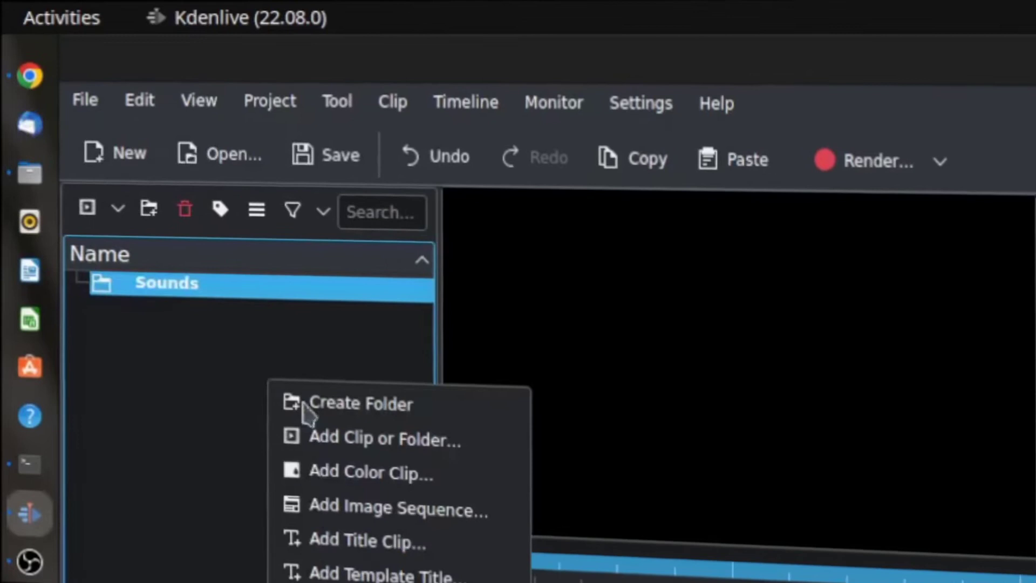
{"action": "left_click", "coordinate": [330, 409]}
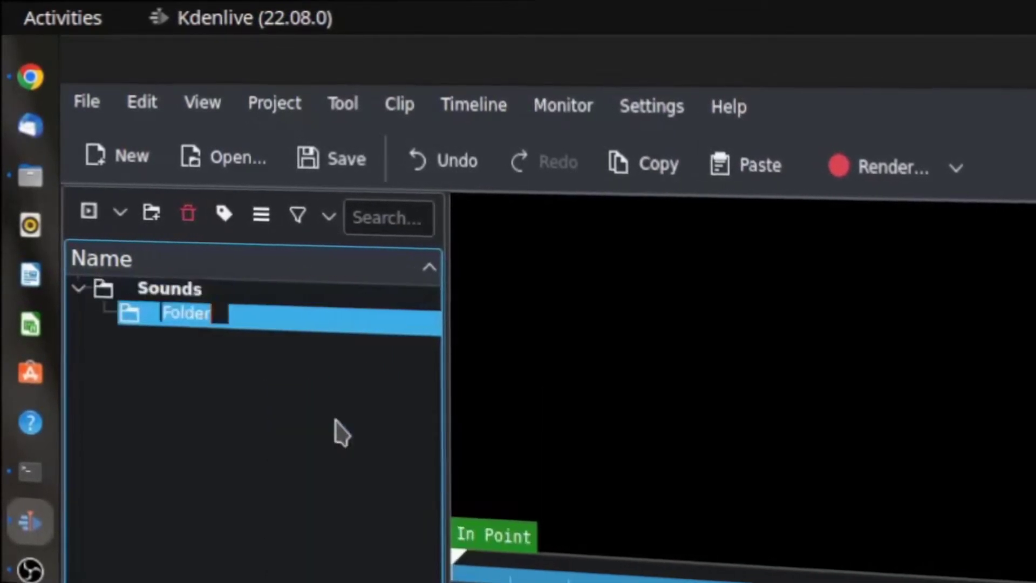
{"action": "type", "text": "Image"}
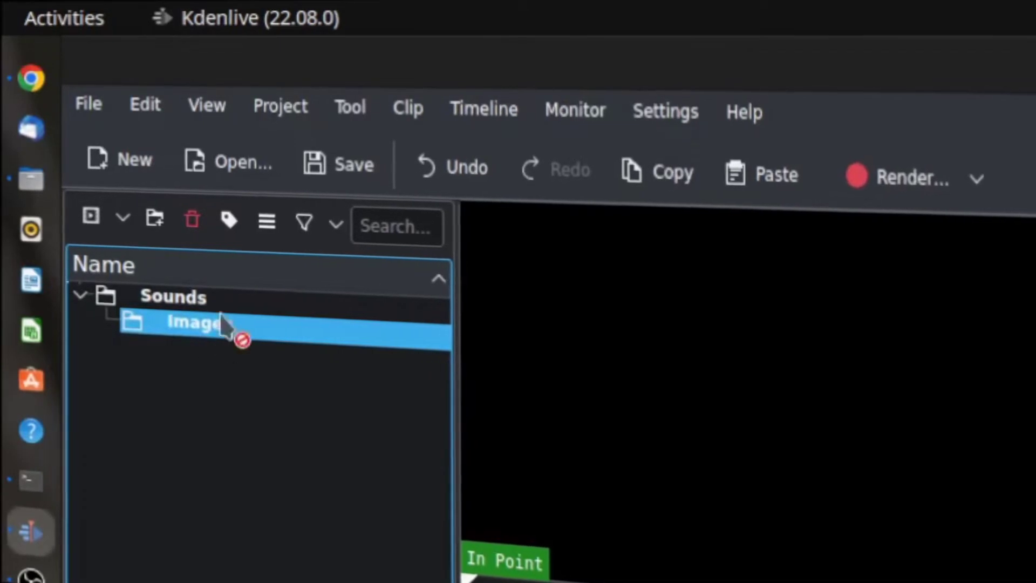
{"action": "left_click_drag", "start_coordinate": [220, 316], "coordinate": [219, 294]}
{"action": "left_click_drag", "start_coordinate": [223, 338], "coordinate": [286, 424]}
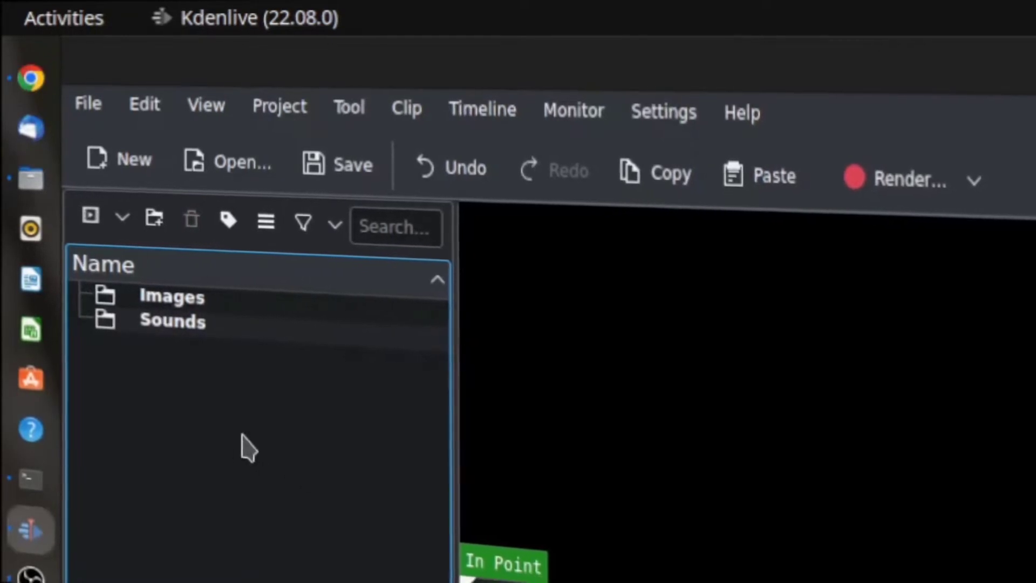
Step: Create a top-level bin folder named Videos
{"action": "left_click", "coordinate": [292, 461]}
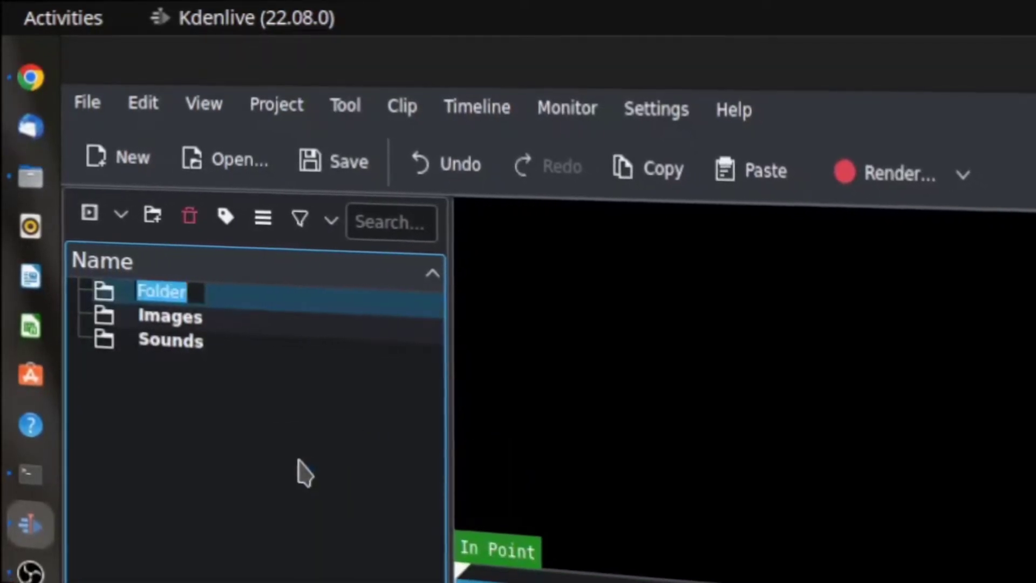
{"action": "type", "text": "Videos"}
{"action": "key", "text": "Return"}
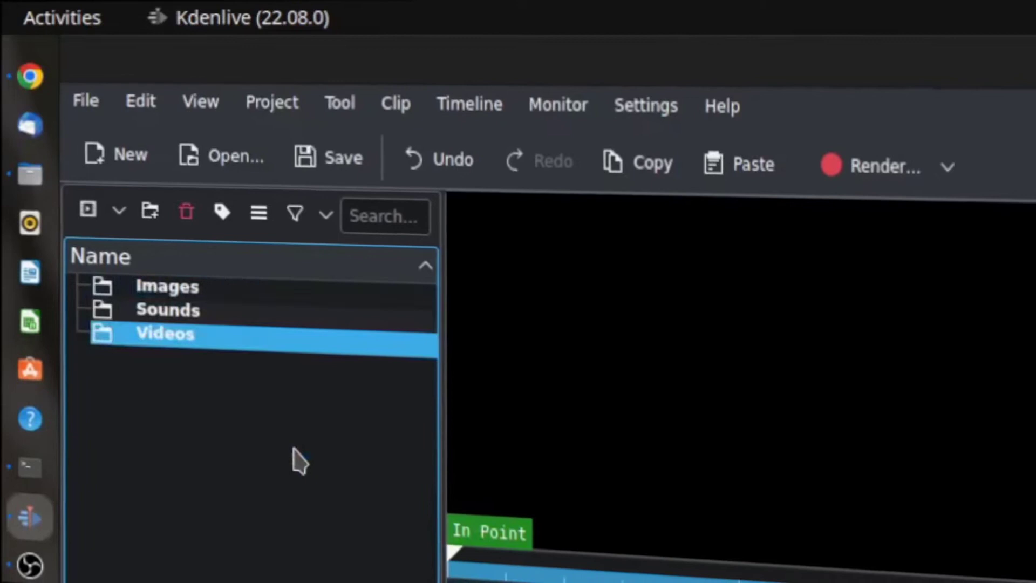
Step: Create an Animations folder and move it out of Videos to the top level
{"action": "right_click", "coordinate": [164, 440]}
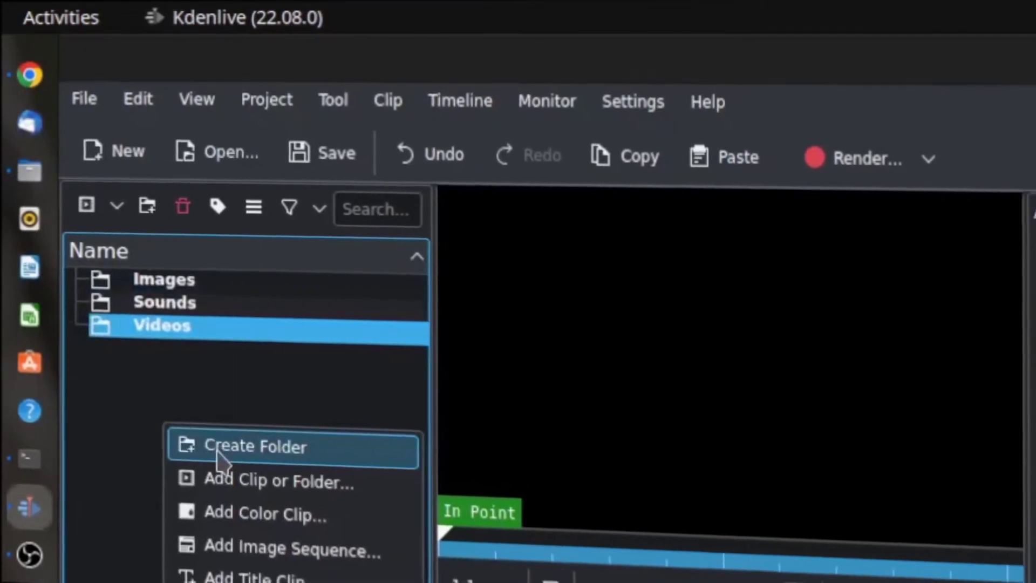
{"action": "left_click", "coordinate": [219, 459]}
{"action": "type", "text": "Animations"}
{"action": "key", "text": "Return"}
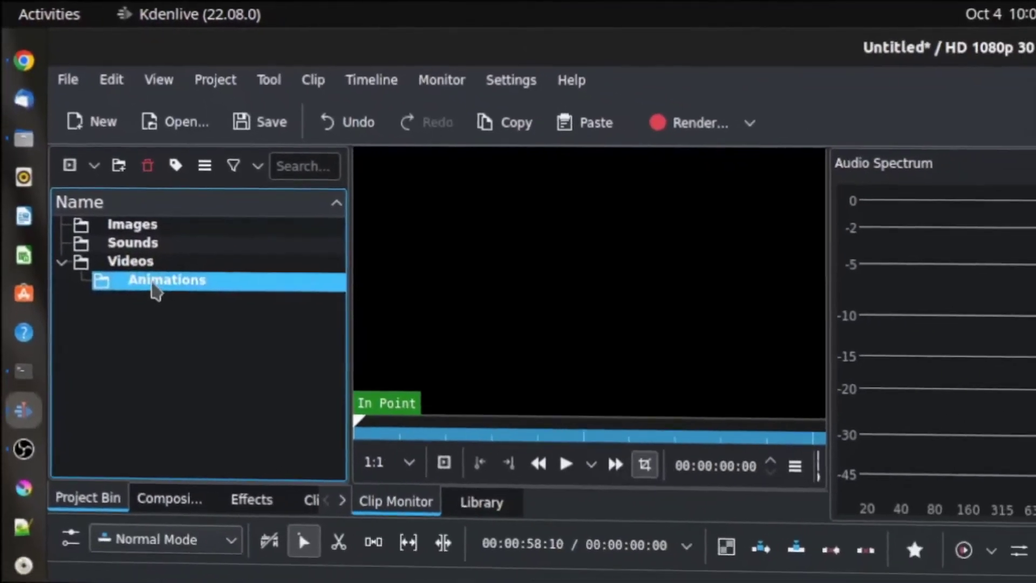
{"action": "left_click_drag", "start_coordinate": [180, 338], "coordinate": [207, 432]}
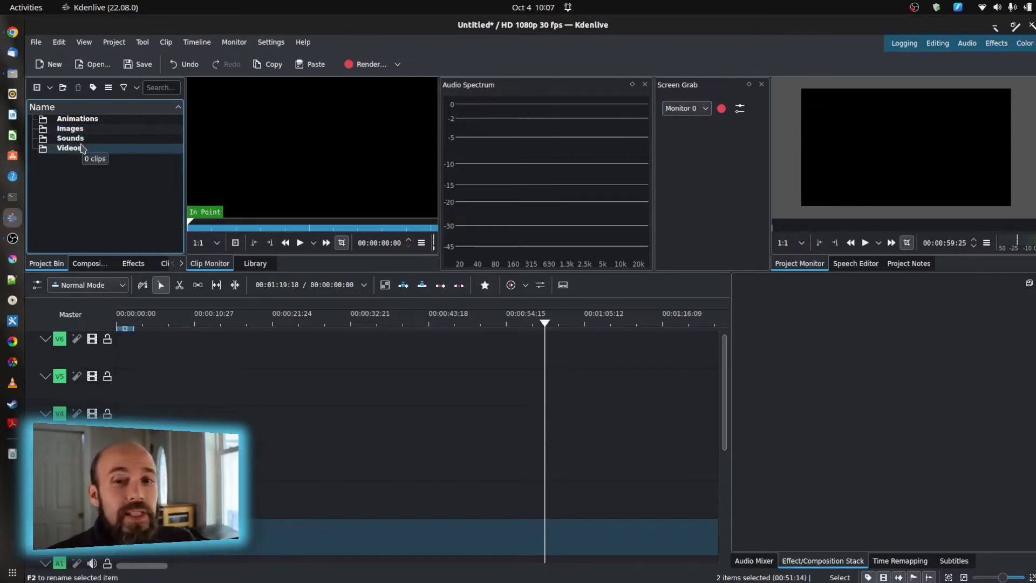
Step: Save the project via Save As under the file name PROJECT_DEFAULT
{"action": "left_click", "coordinate": [36, 43]}
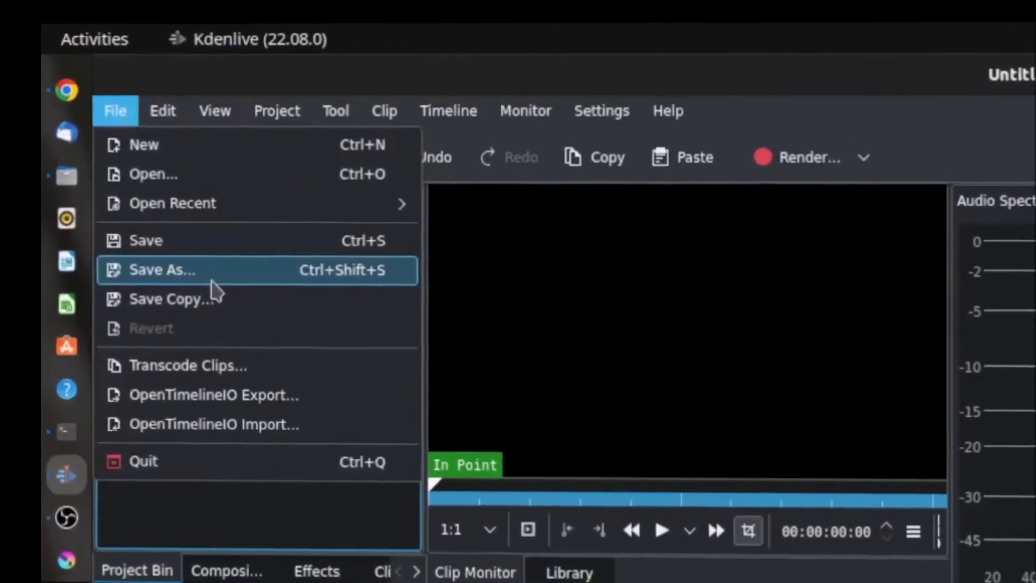
{"action": "left_click", "coordinate": [211, 280]}
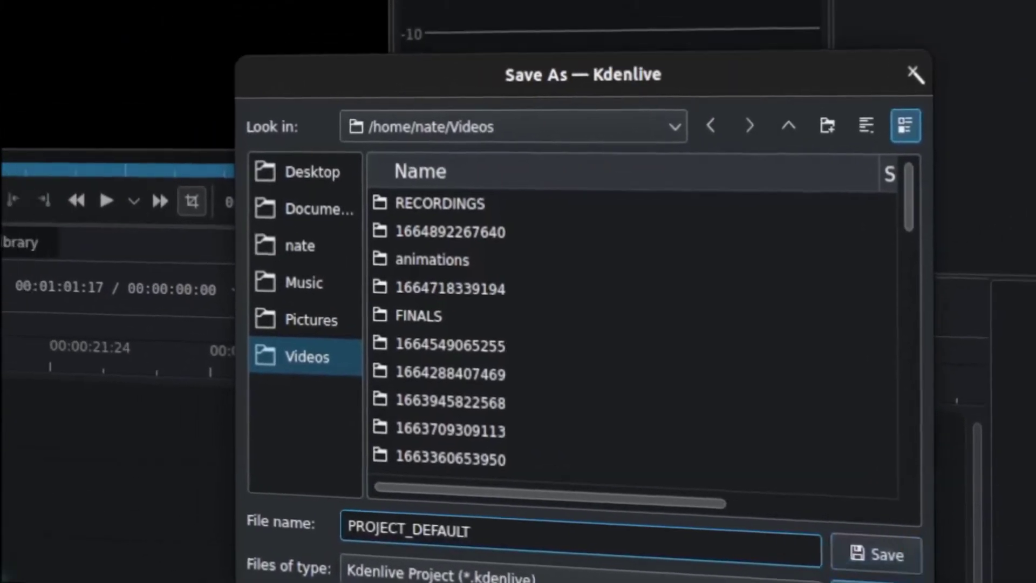
{"action": "left_click", "coordinate": [791, 544]}
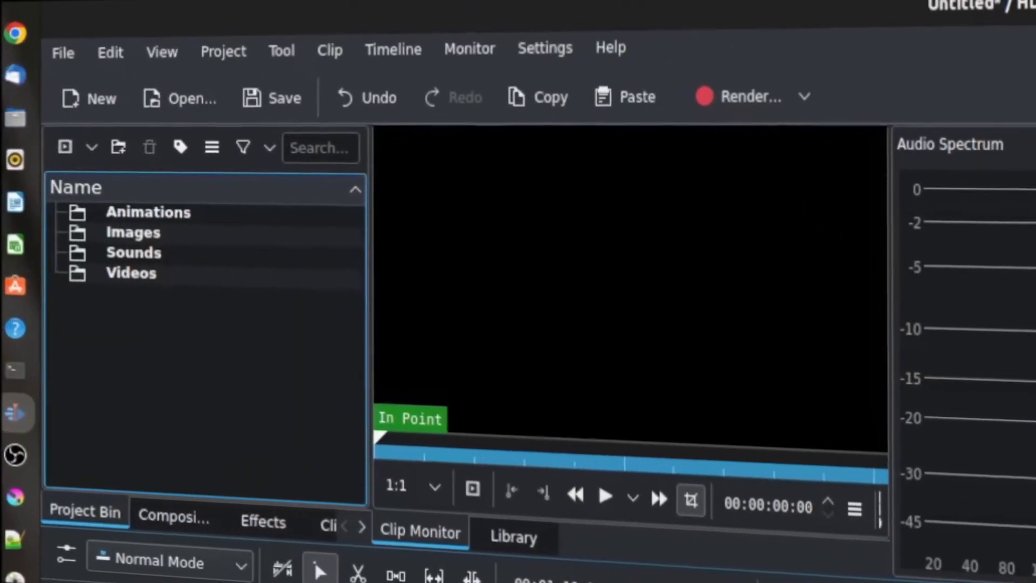
Step: Reopen PROJECT_DEFAULT.kdenlive from the recent projects list
{"action": "left_click", "coordinate": [65, 55]}
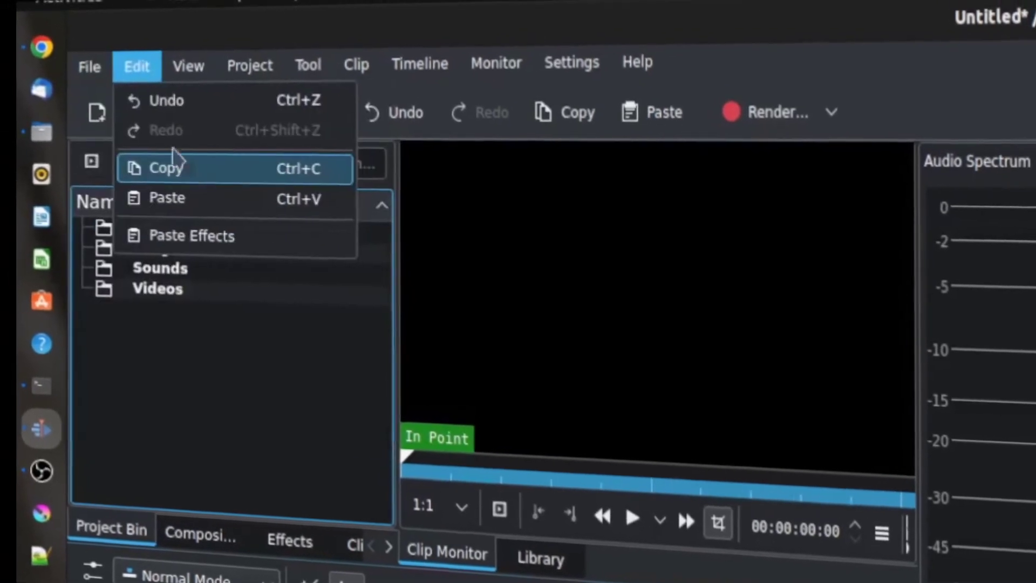
{"action": "mouse_move", "coordinate": [124, 156]}
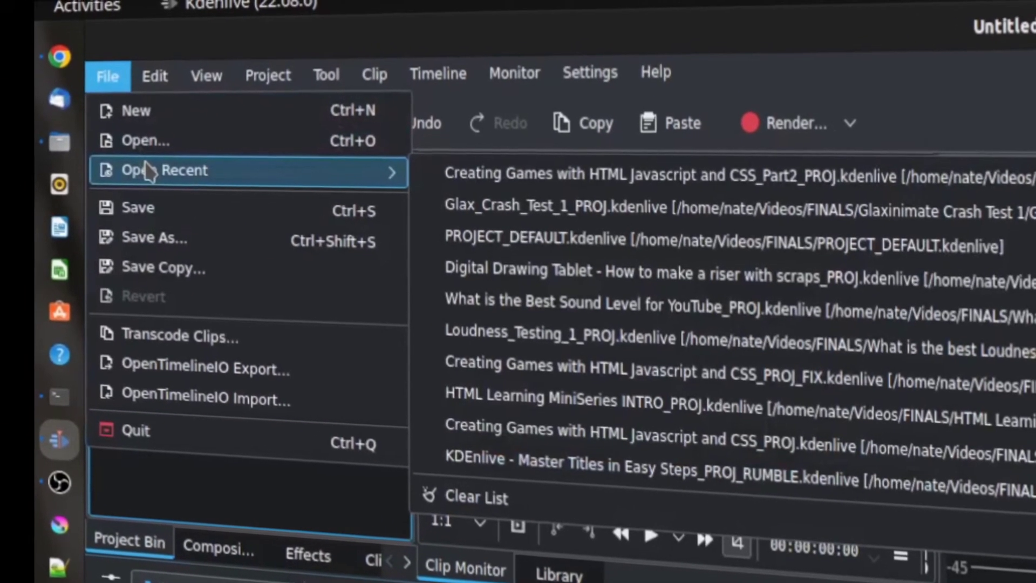
{"action": "left_click", "coordinate": [593, 239]}
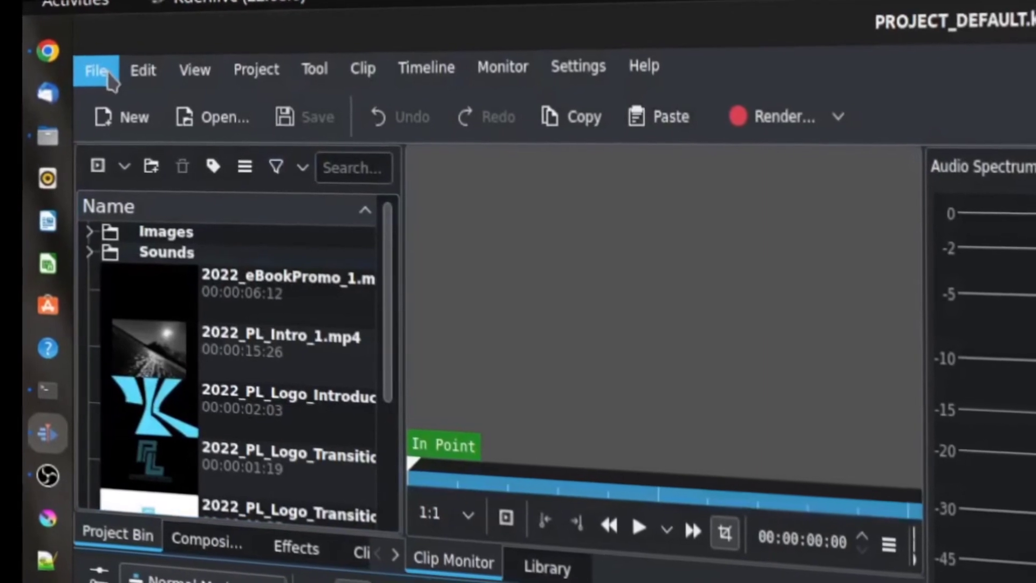
Step: Start Save As in the FINALS folder, entering New Project Name as the file name
{"action": "left_click", "coordinate": [91, 67]}
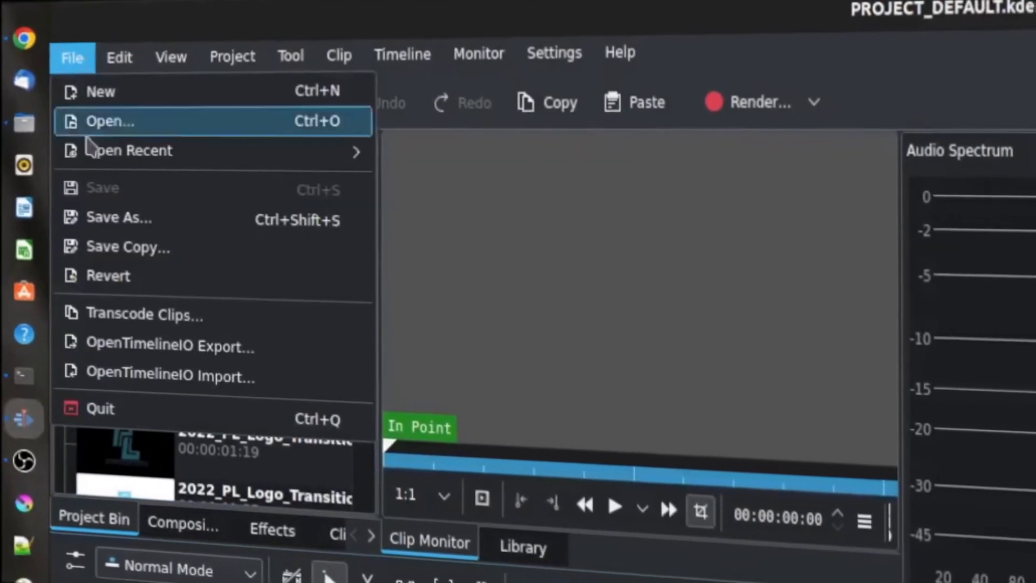
{"action": "left_click", "coordinate": [100, 221]}
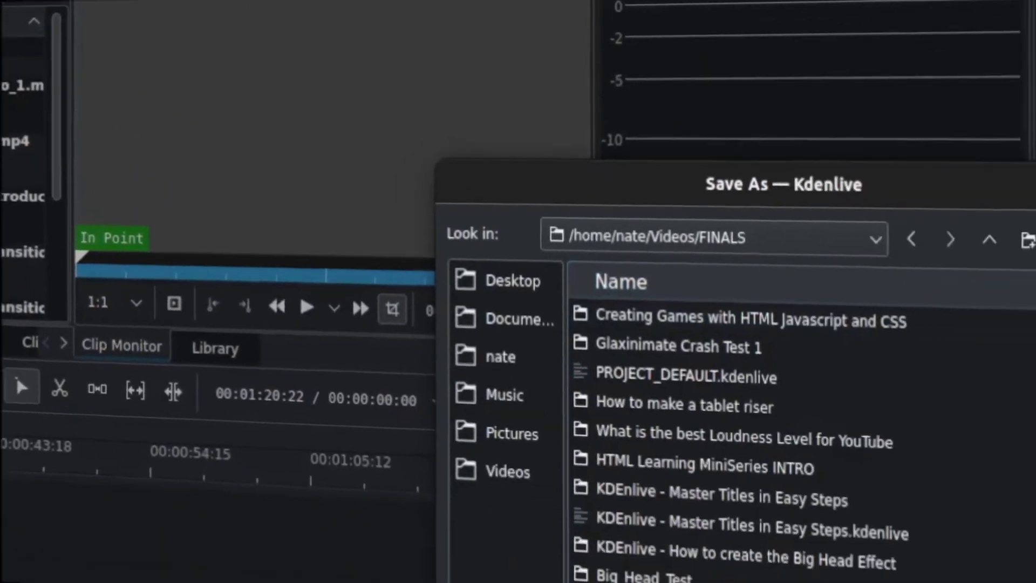
{"action": "type", "text": "New Project NAm"}
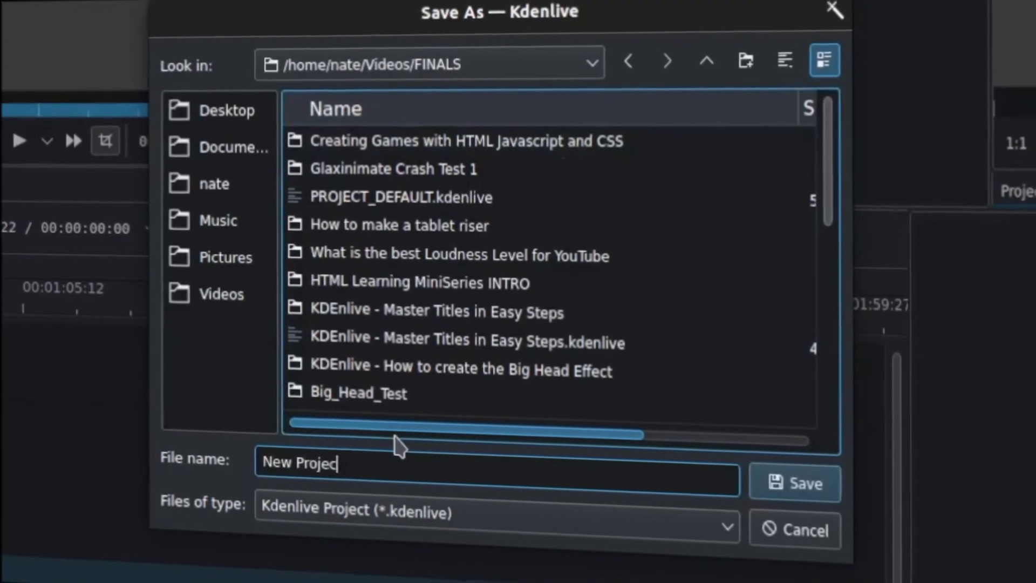
{"action": "type", "text": "me"}
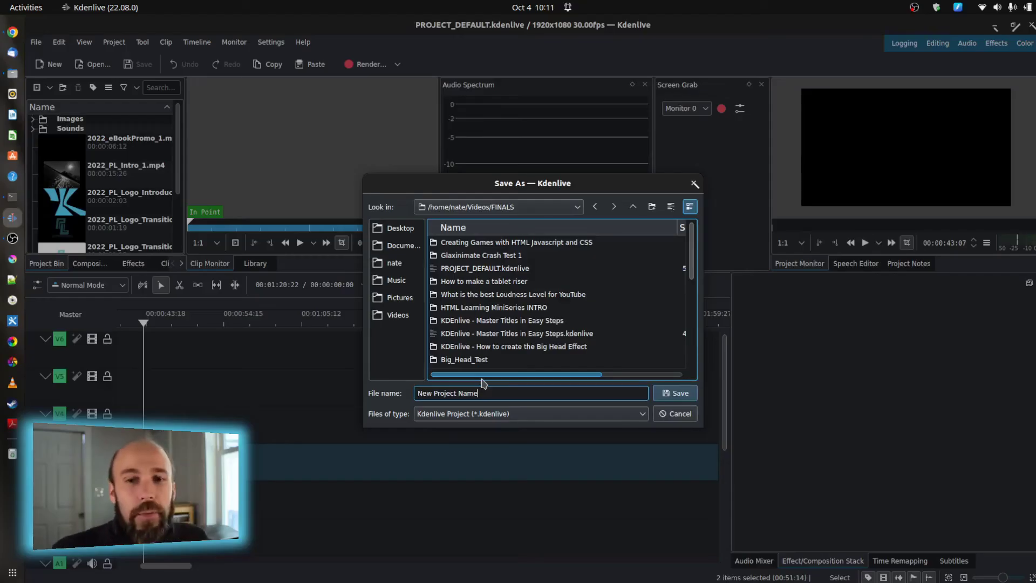
{"action": "left_click", "coordinate": [488, 393]}
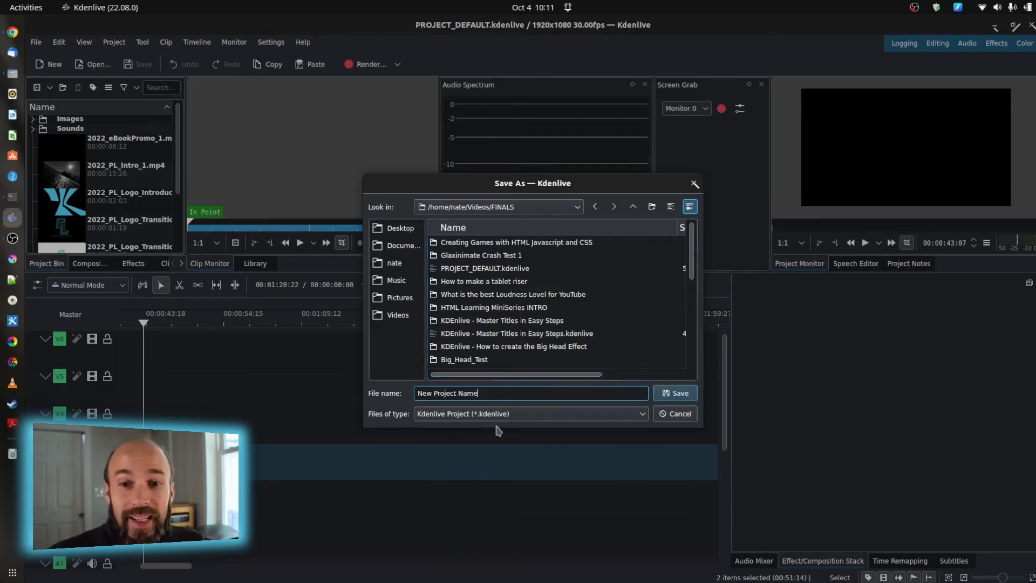